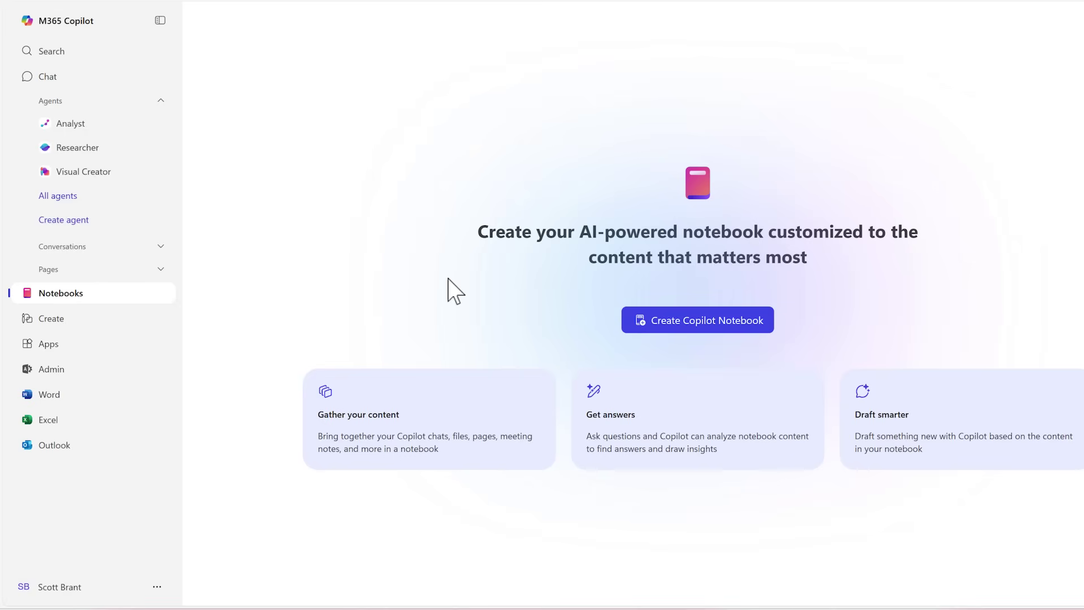
- Start a new Copilot notebook named 'Project GreenSpace Notes'
click(746, 332)
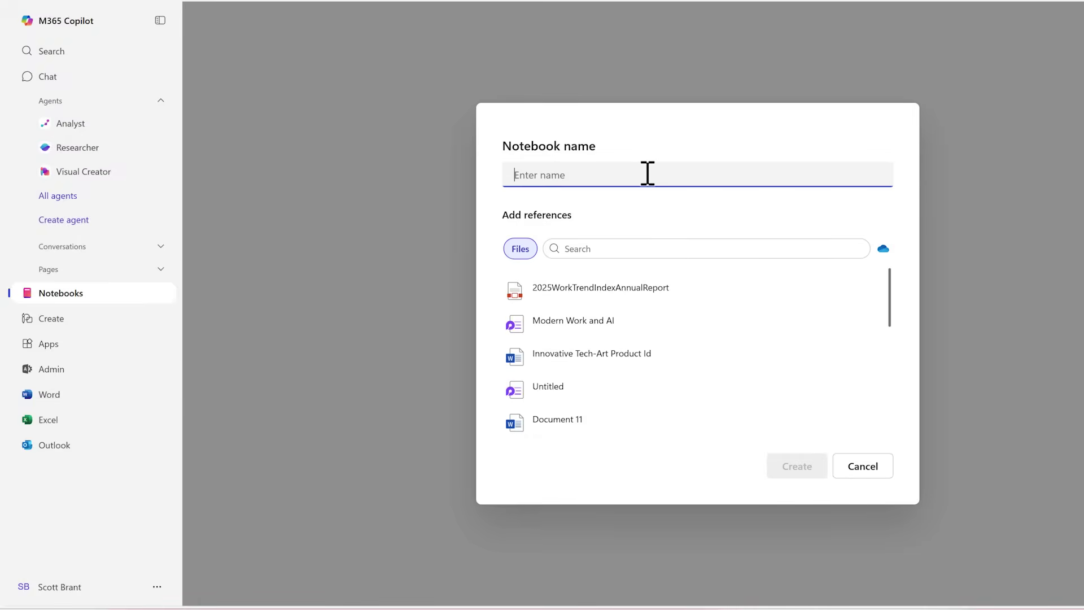
text(Project GreenSpace Notes)
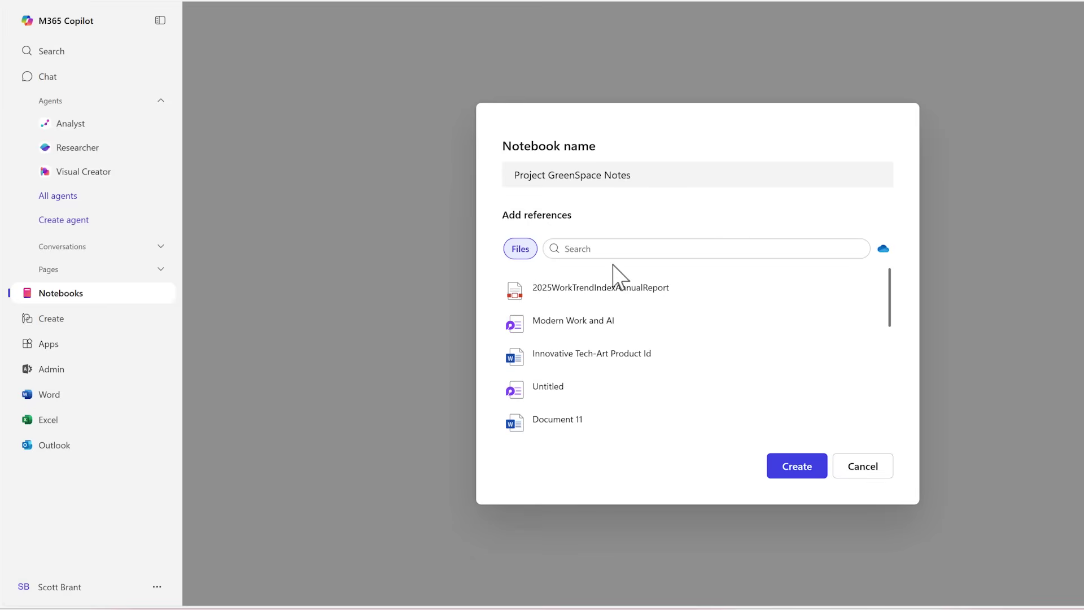
scroll(892, 305, down, 1)
drag(892, 305, 891, 273)
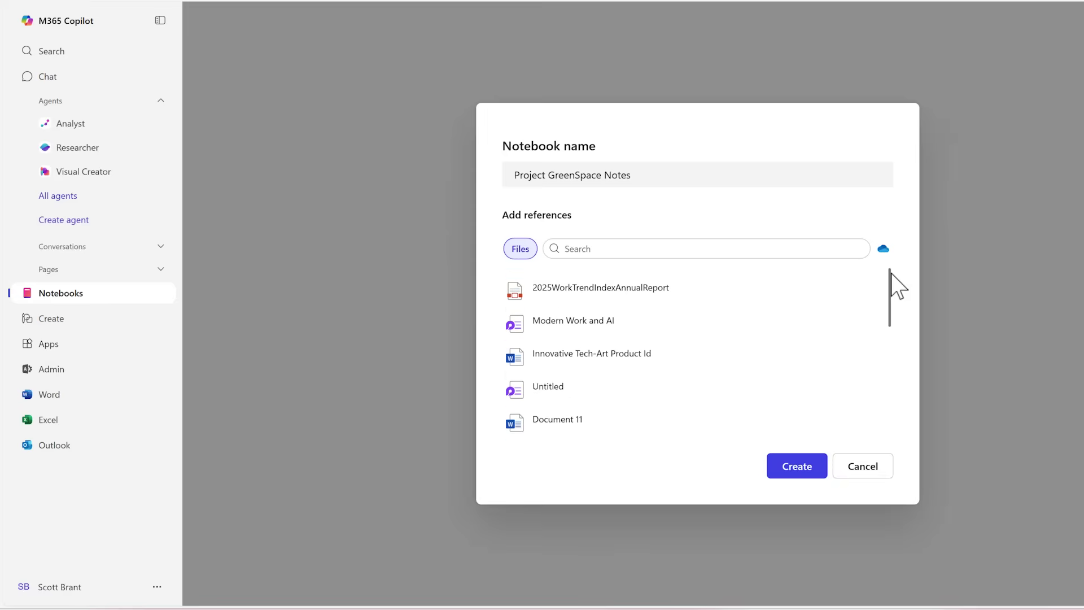
- Search 'Project GreenSpace' and pick four files as references, including Project Specification, Roles and Urban Renewal Project Scope
click(682, 249)
text(Proje)
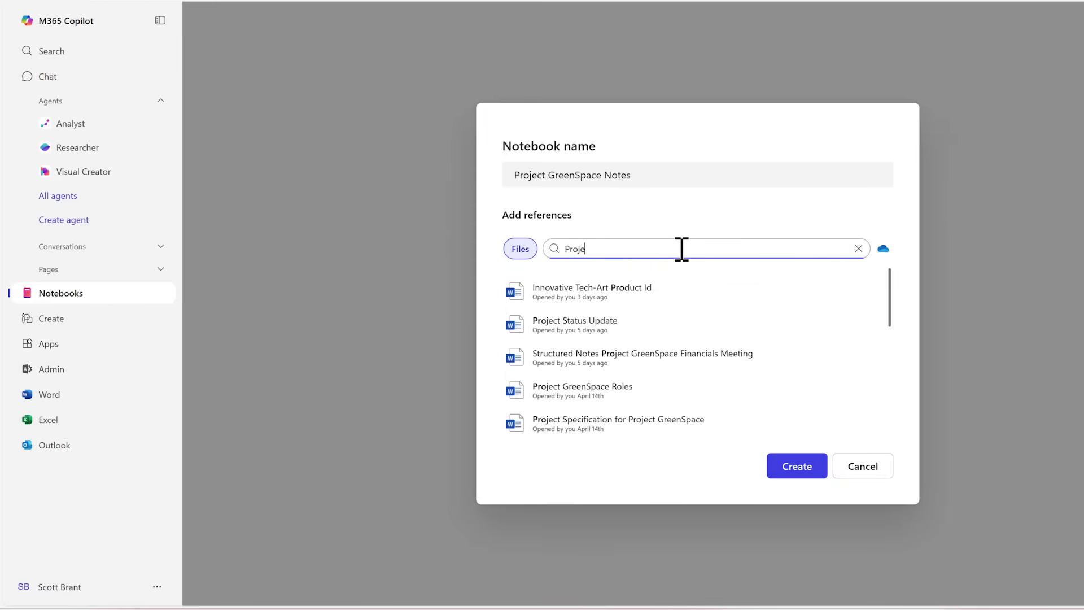
text(ct GreenSpace)
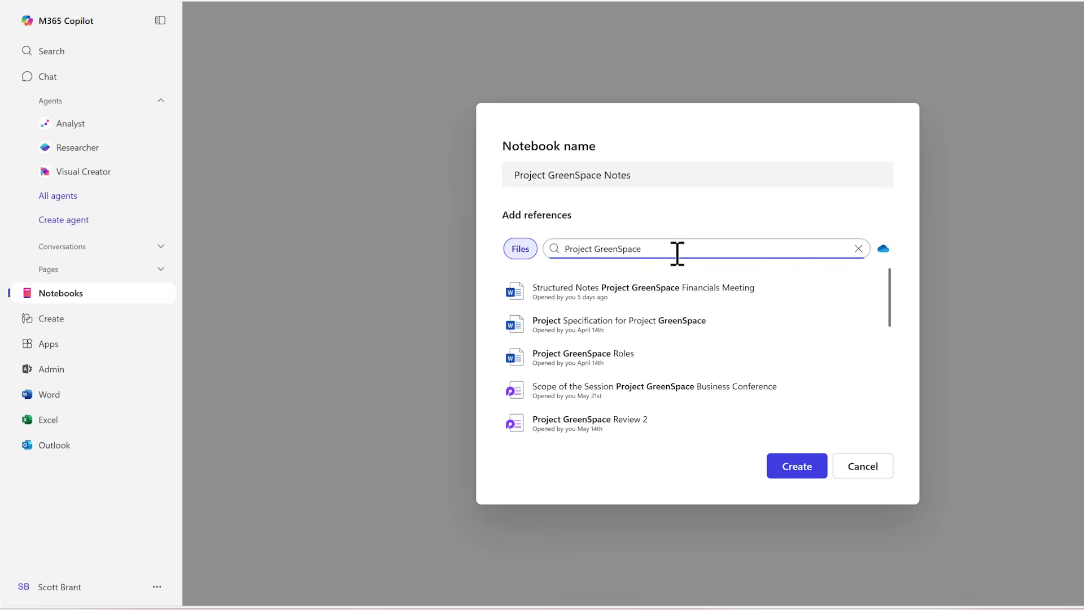
click(642, 320)
click(635, 338)
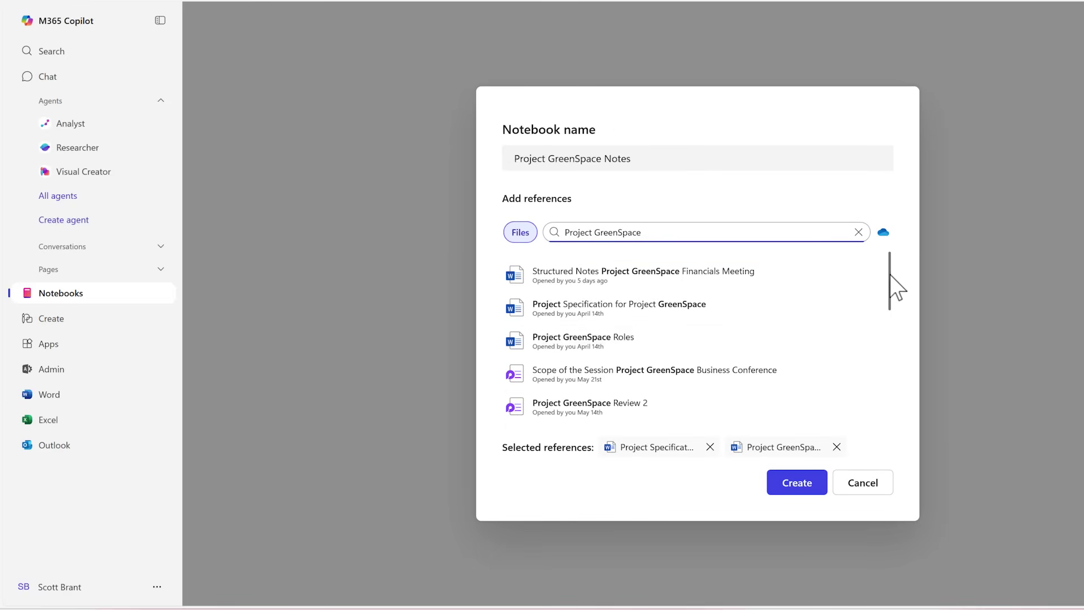
drag(891, 274, 893, 310)
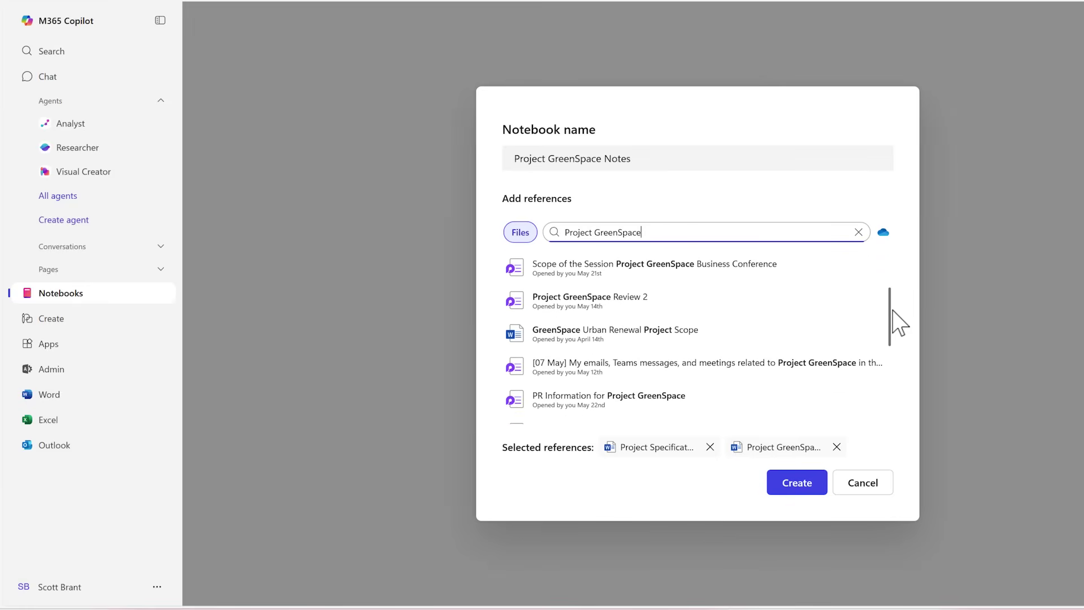
click(636, 342)
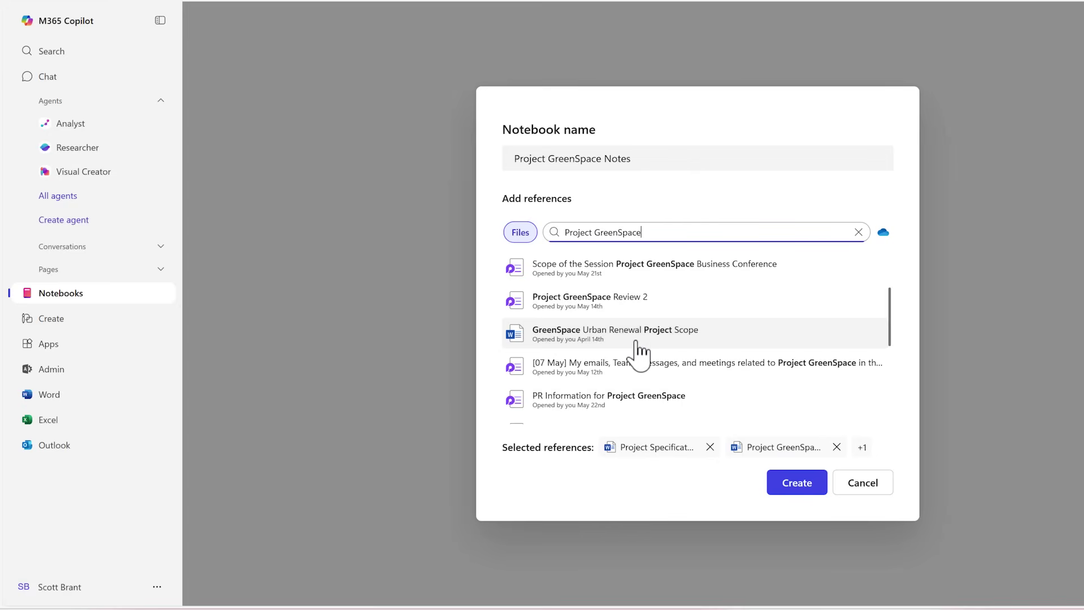
scroll(638, 340, down, 2)
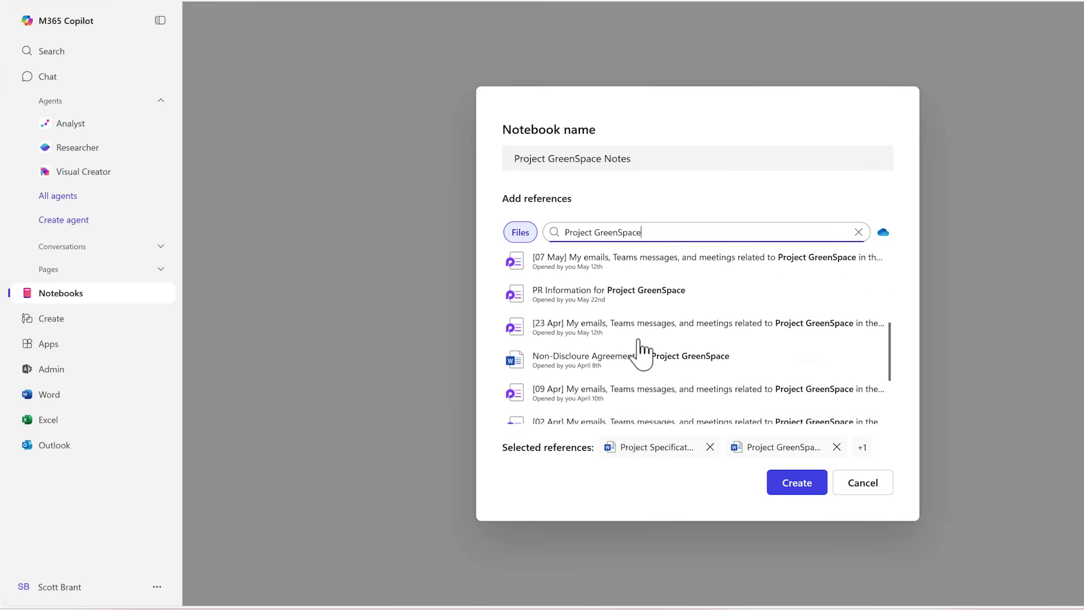
scroll(639, 340, down, 3)
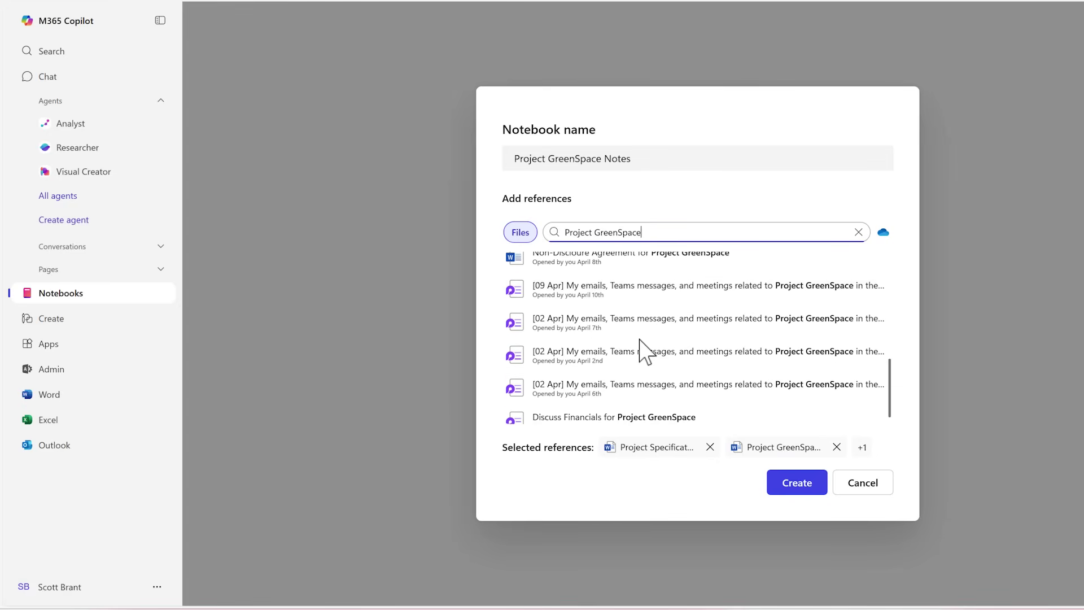
scroll(642, 351, down, 1)
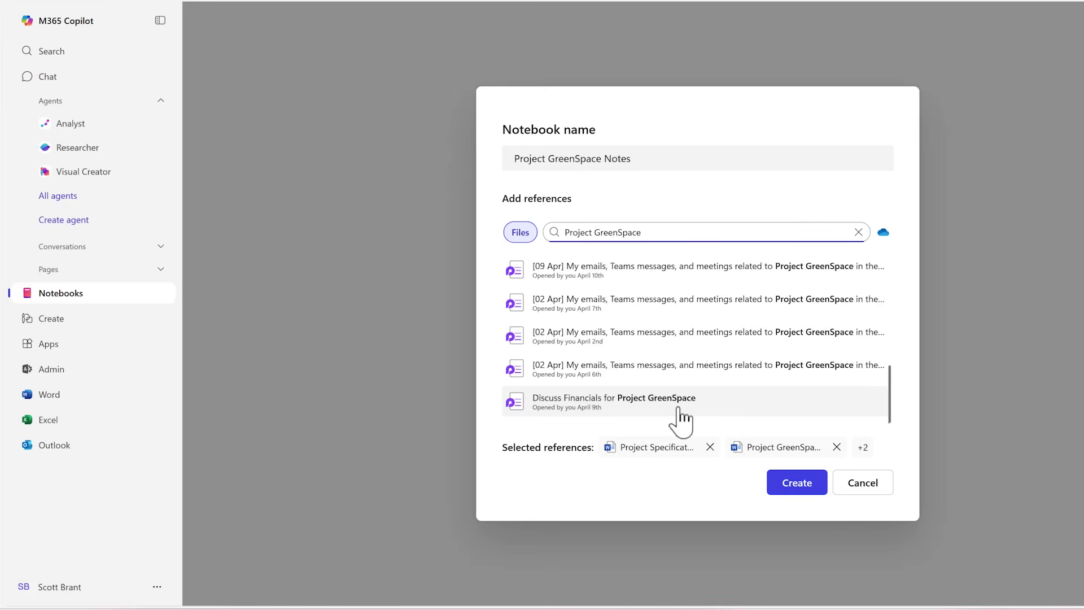
drag(890, 416, 898, 285)
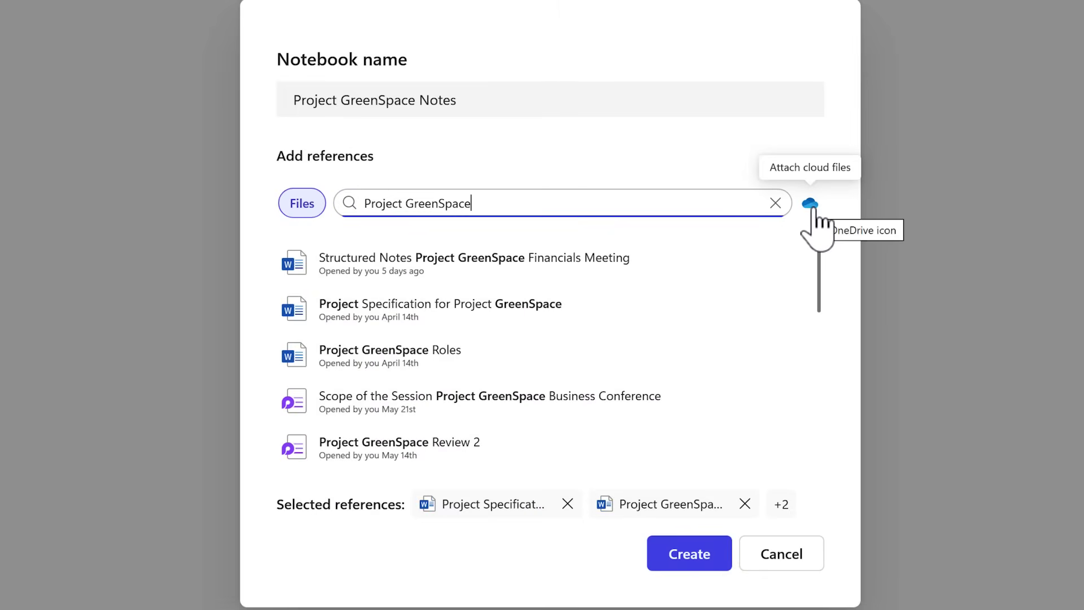
- Add Marketing Approach, Marketing Brief and Project Status Update from GreenSpace Project's General Conversations folder
click(810, 204)
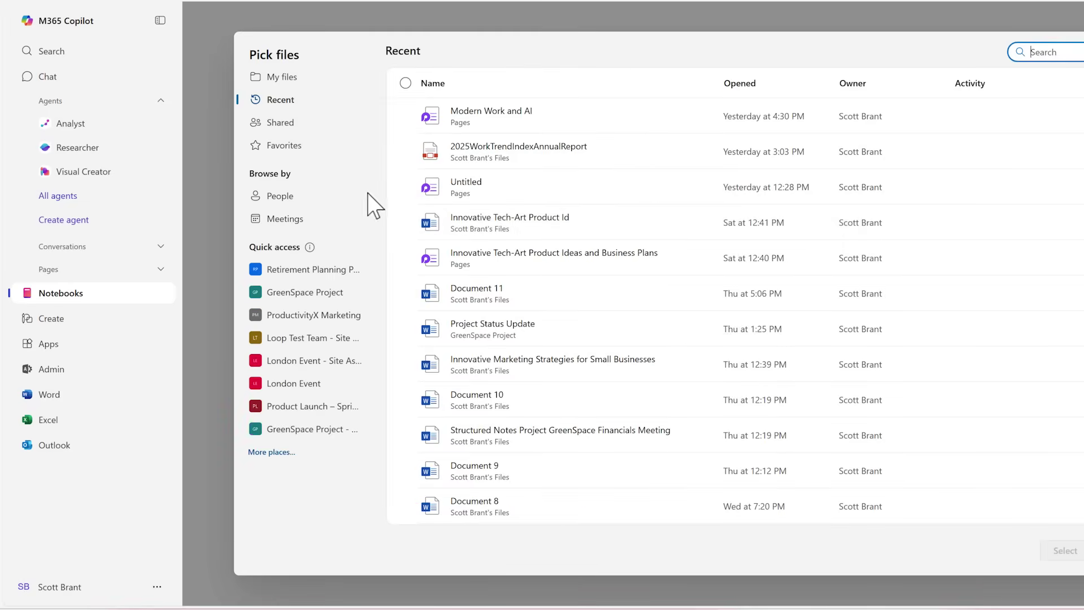
click(305, 292)
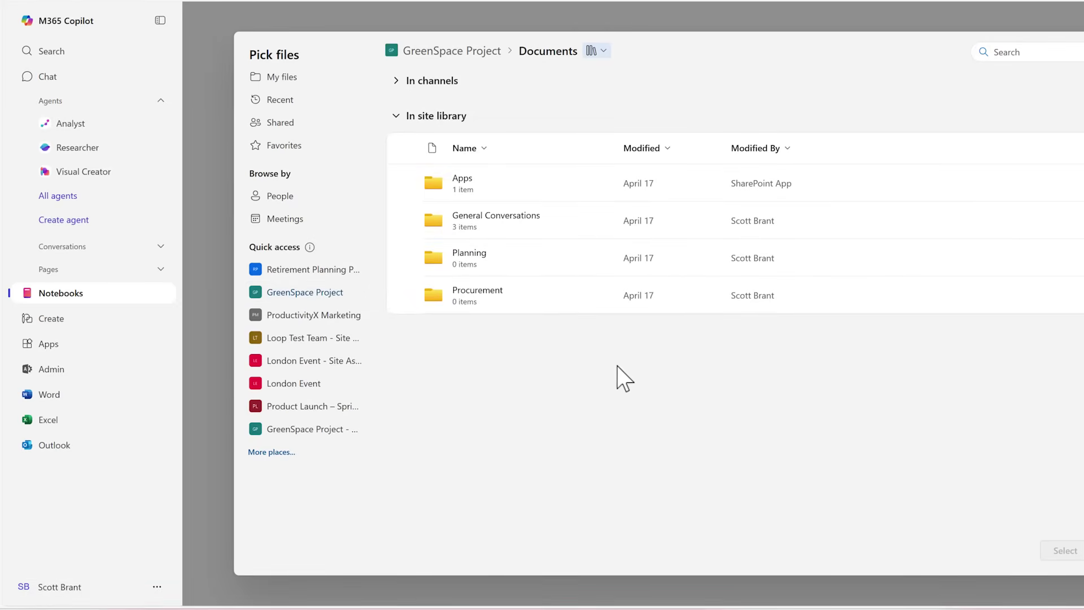
click(504, 216)
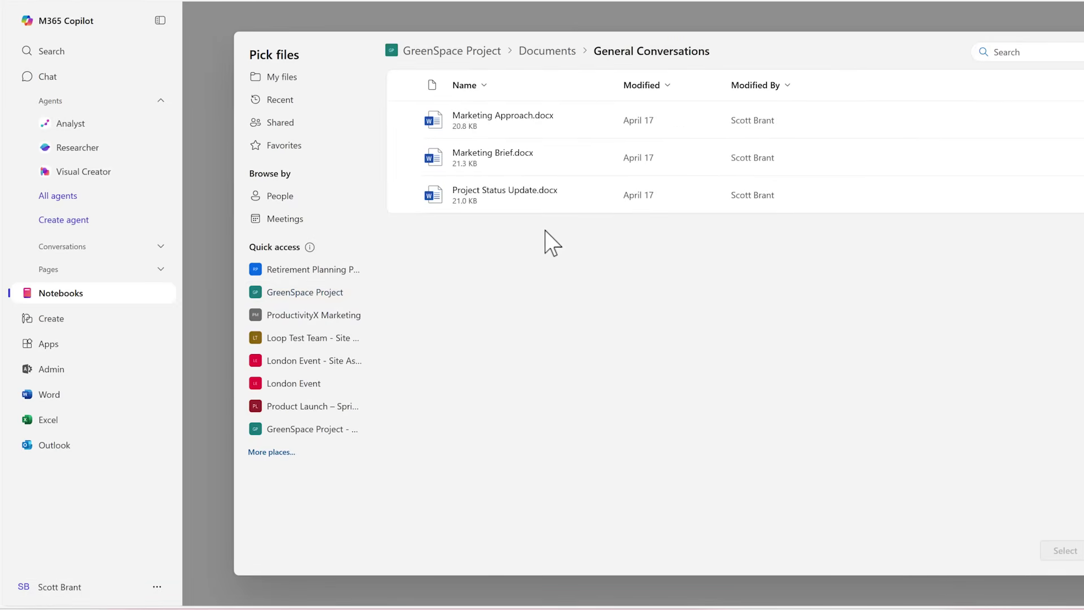
drag(665, 284, 383, 80)
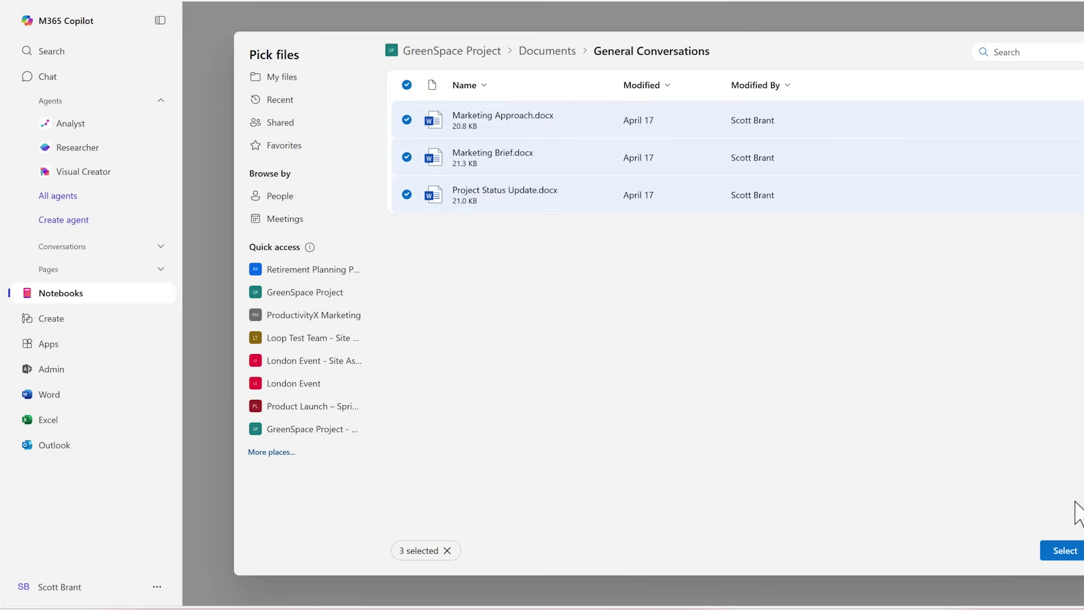
click(1076, 554)
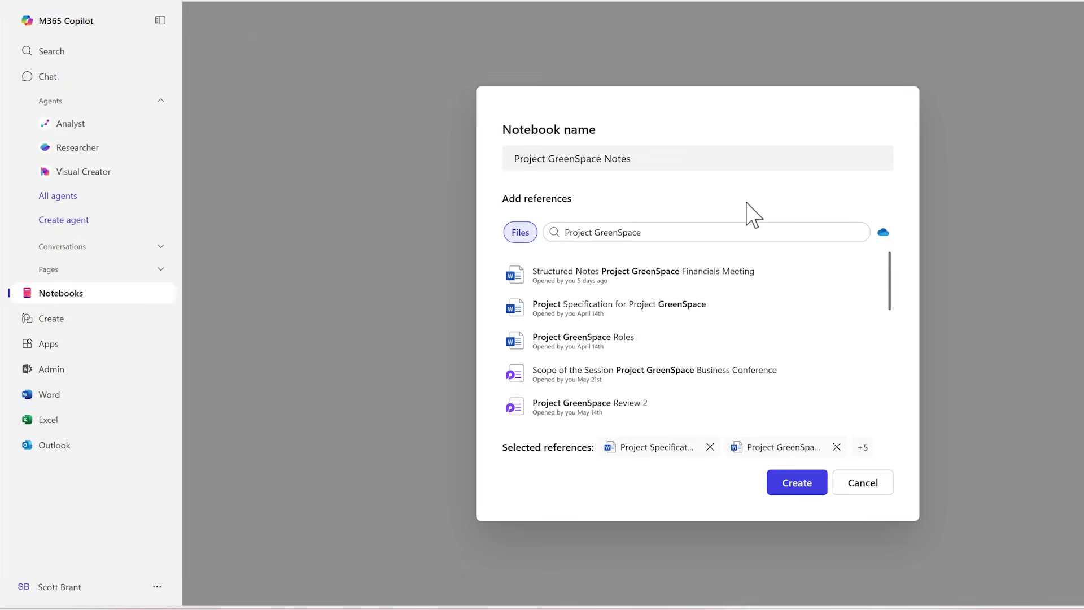
- Create the Project GreenSpace Notes notebook and check its seven listed references
click(791, 486)
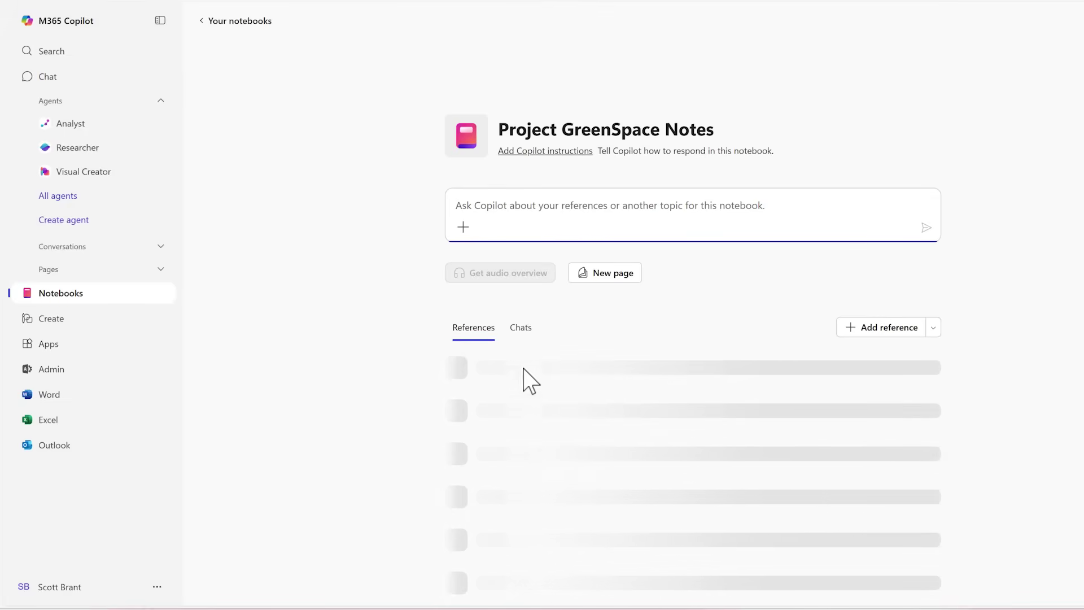
scroll(421, 388, down, 2)
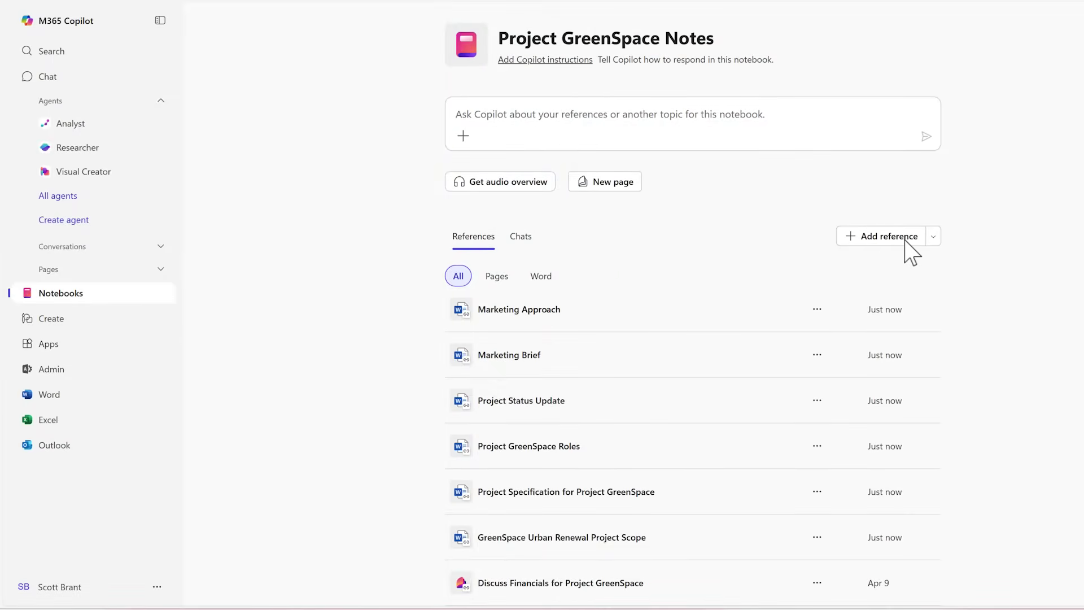
- Upload the London green spaces commission report and the_london_plan_2021 PDFs as references
click(889, 237)
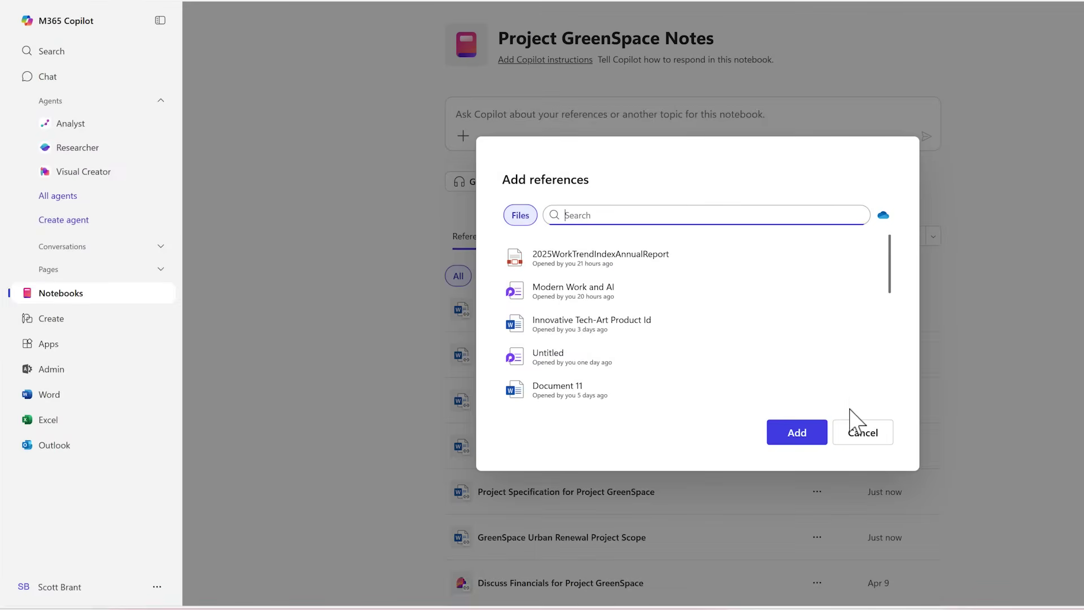
click(857, 439)
click(934, 237)
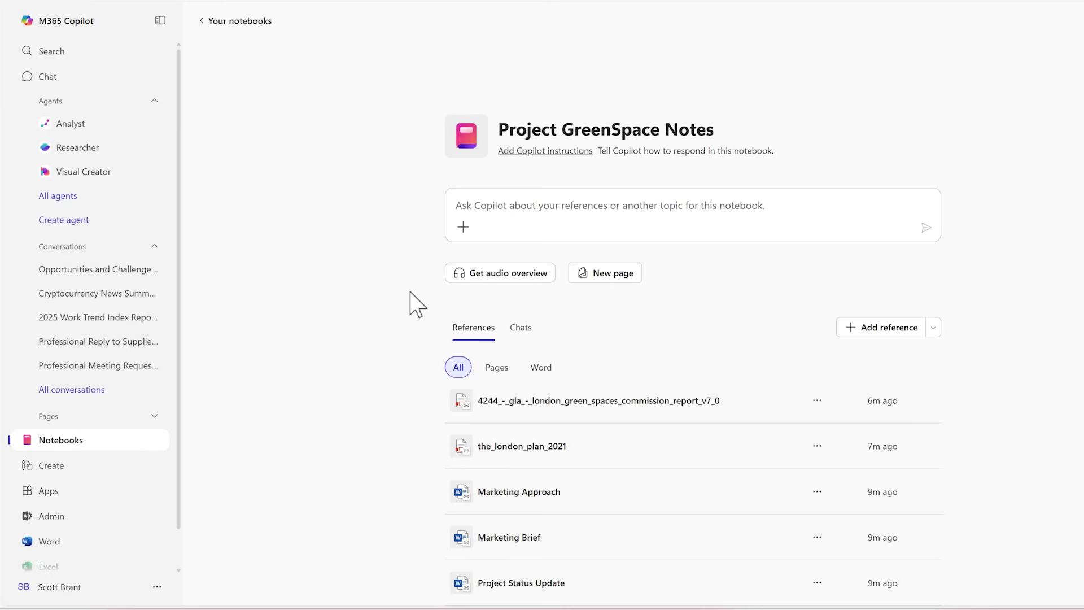
- Write a 'Community Feedback Event – Planning Page' covering purpose, date, activities and a task checklist
click(601, 276)
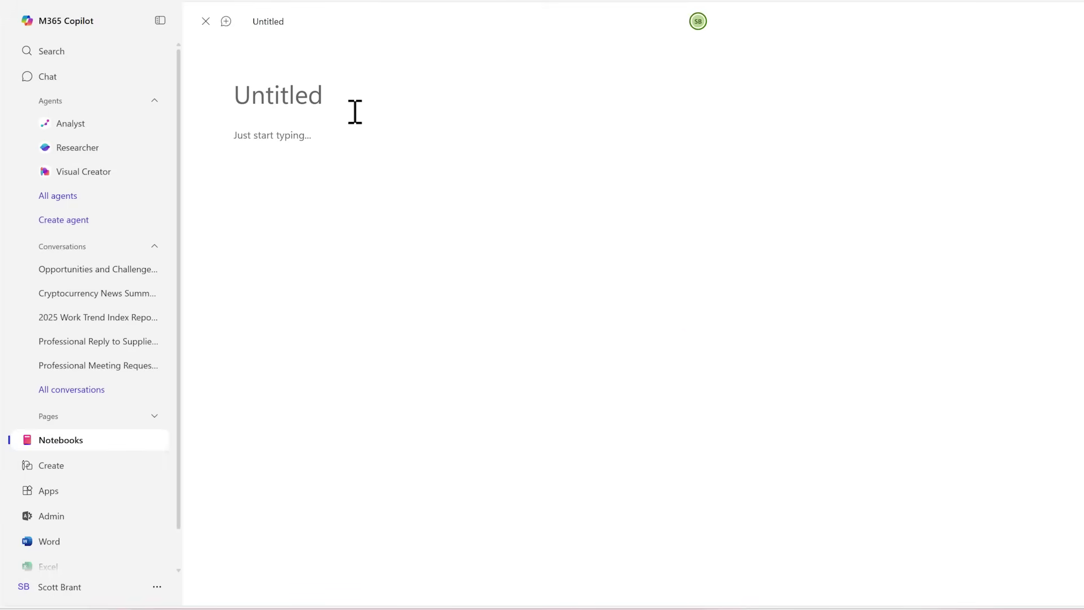
click(348, 135)
text(/)
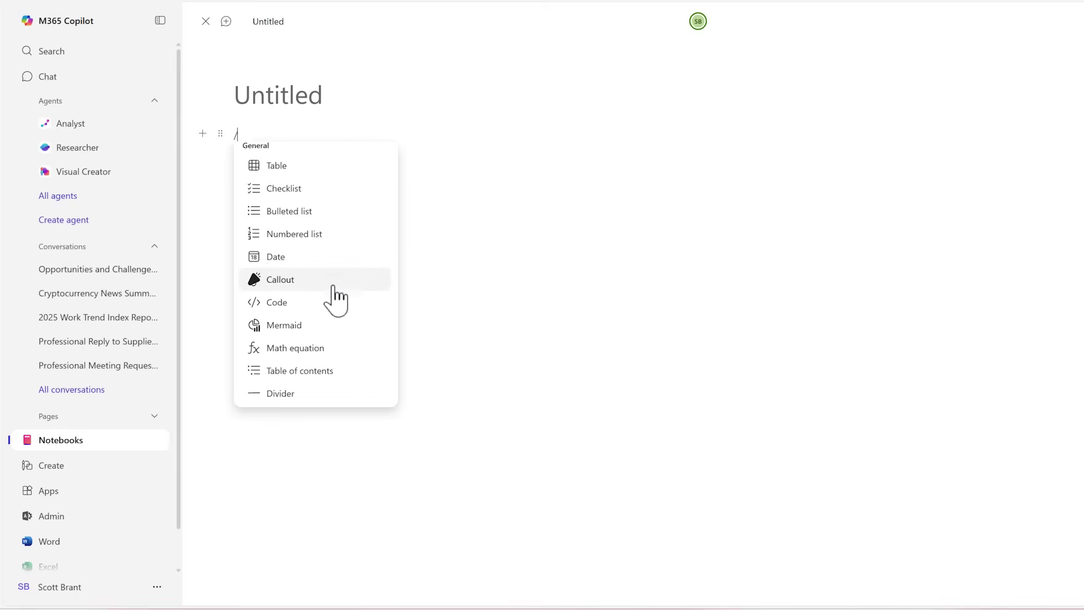
scroll(333, 290, down, 3)
scroll(334, 288, down, 8)
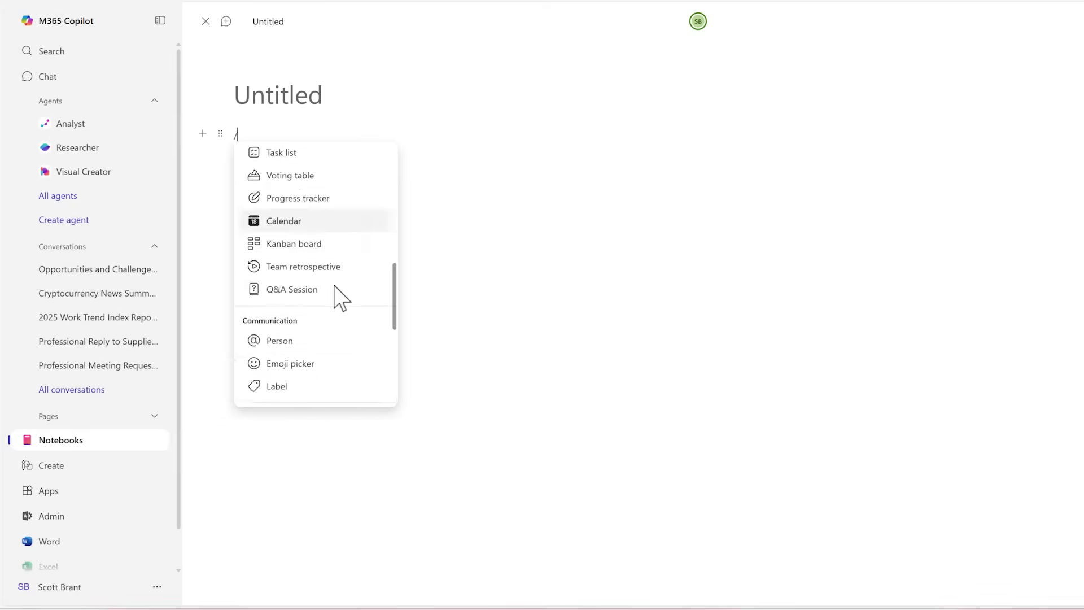
scroll(334, 286, up, 10)
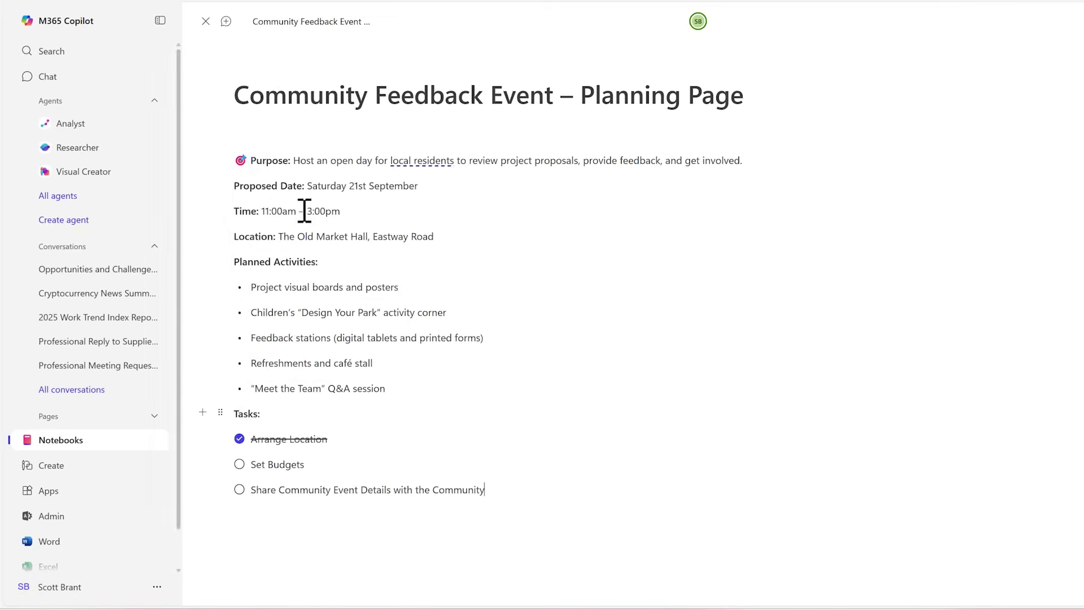
click(206, 22)
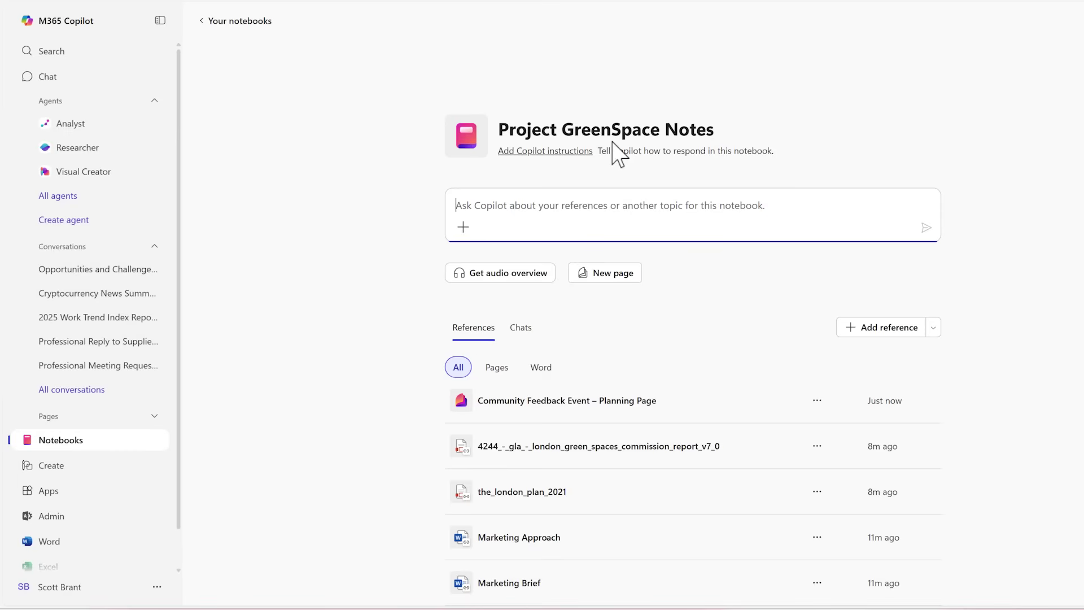
- Save notebook instructions: professional, engaging British English with no emojis or bullet points
click(571, 151)
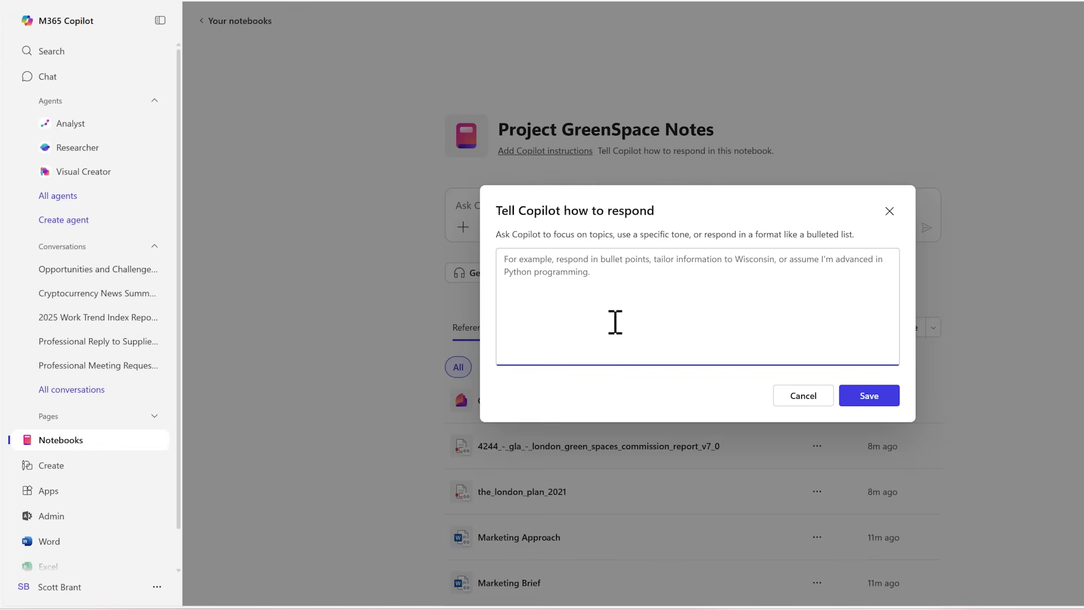
text(Respond to any queries in British English, please do not use Emjois or Bullet Points. Your responses should remain professional and engaging.)
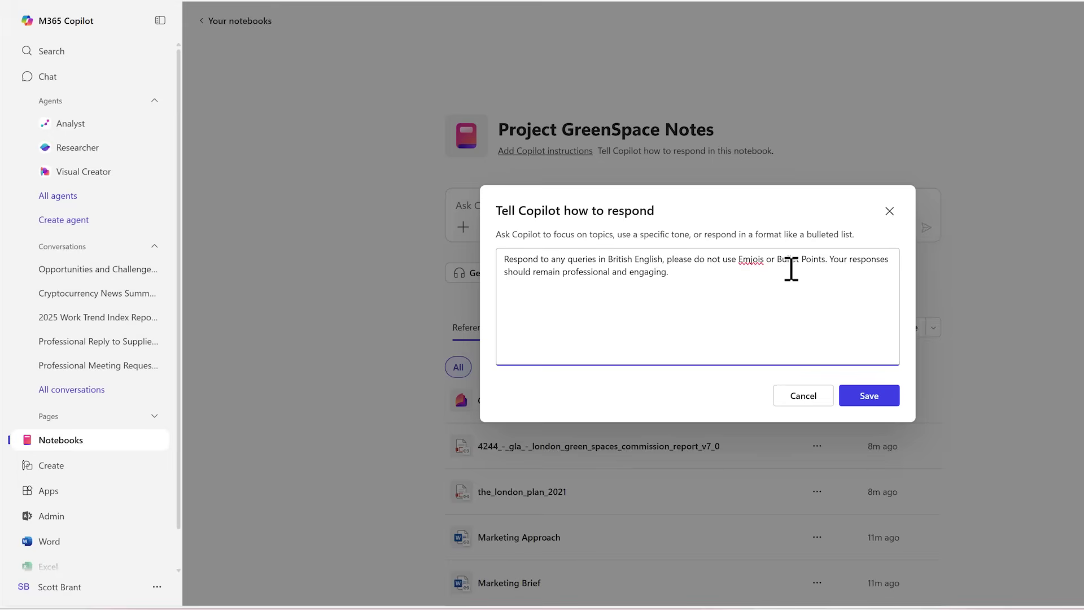
click(869, 397)
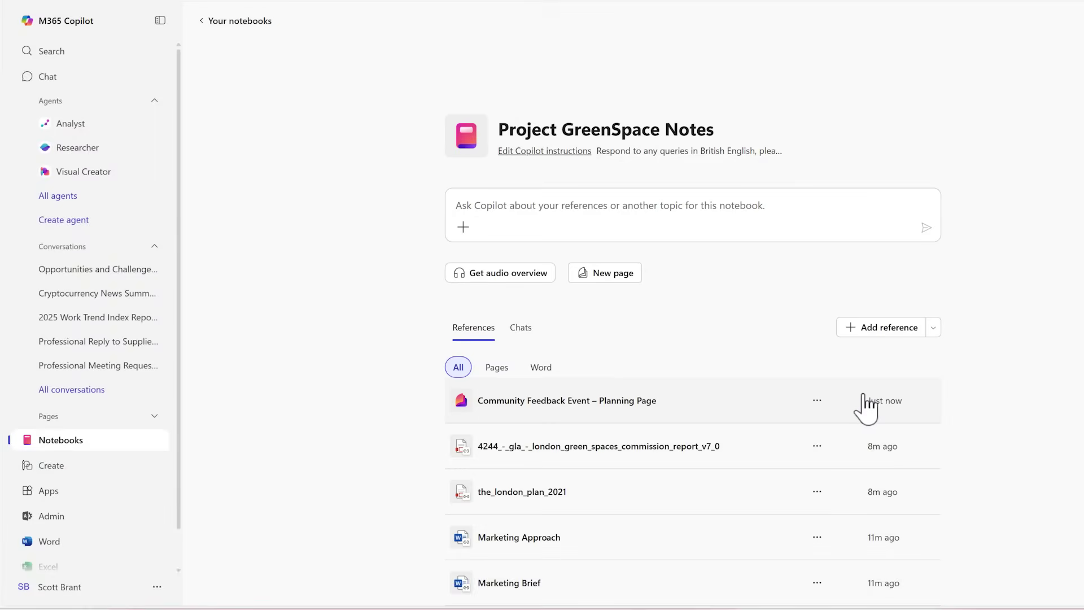
- Ask Copilot to summarise the latest Project GreenSpace updates for the management team
click(568, 210)
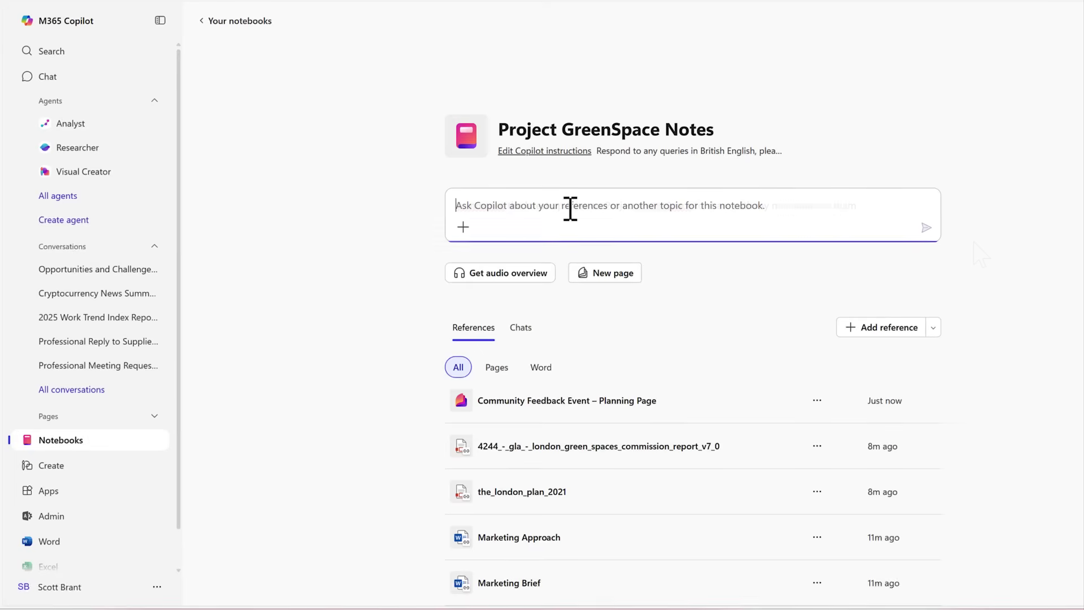
text(Summarise the latest updates on Project GreenSpace to share with my management team)
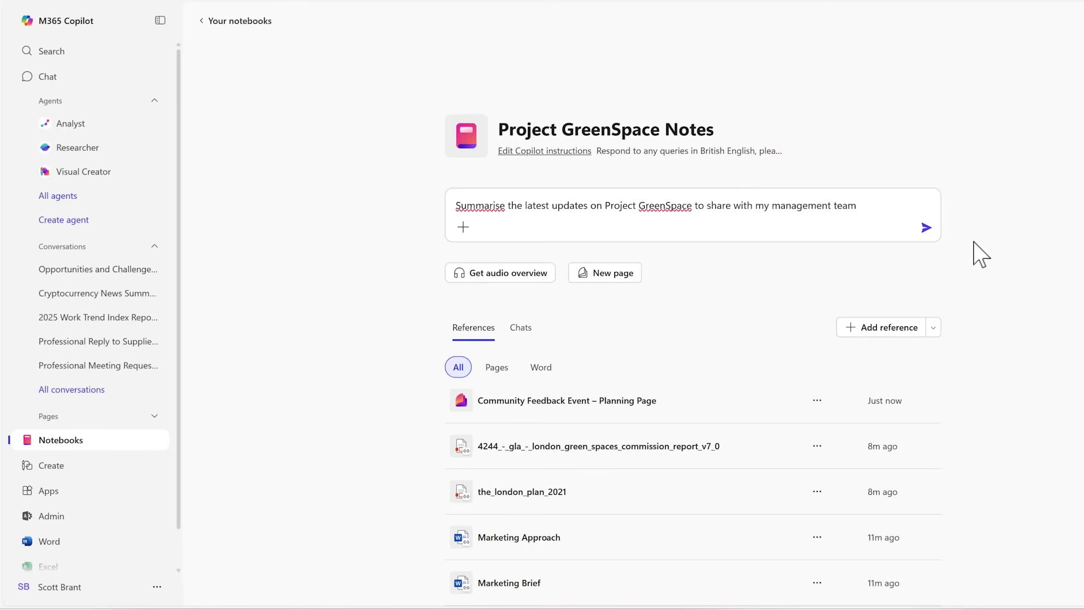
click(926, 228)
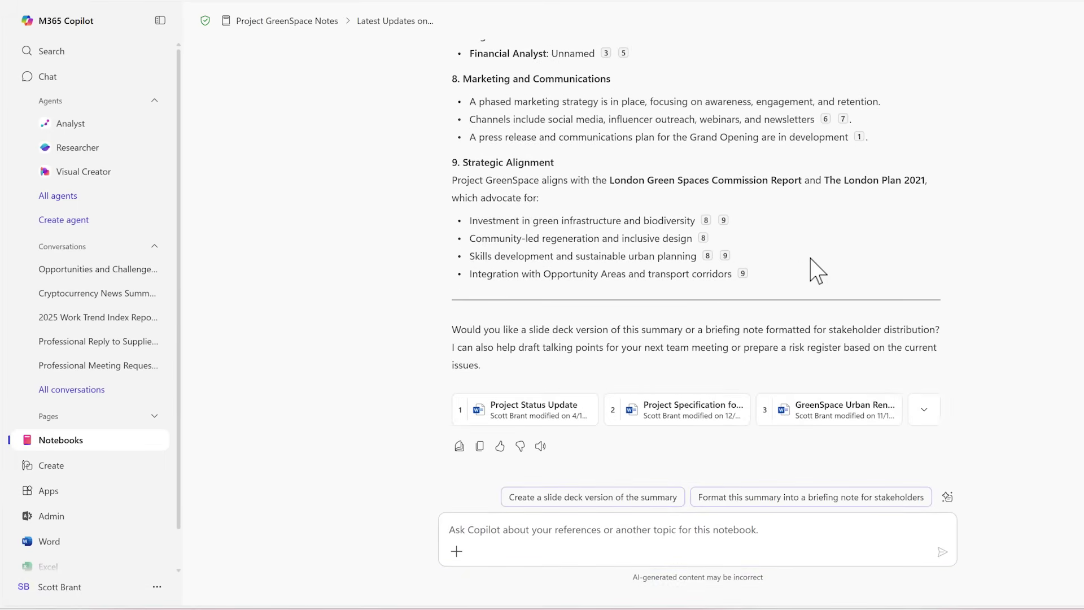
- Return to Project GreenSpace Notes, view its chats, and generate the 10:11 audio overview
click(316, 23)
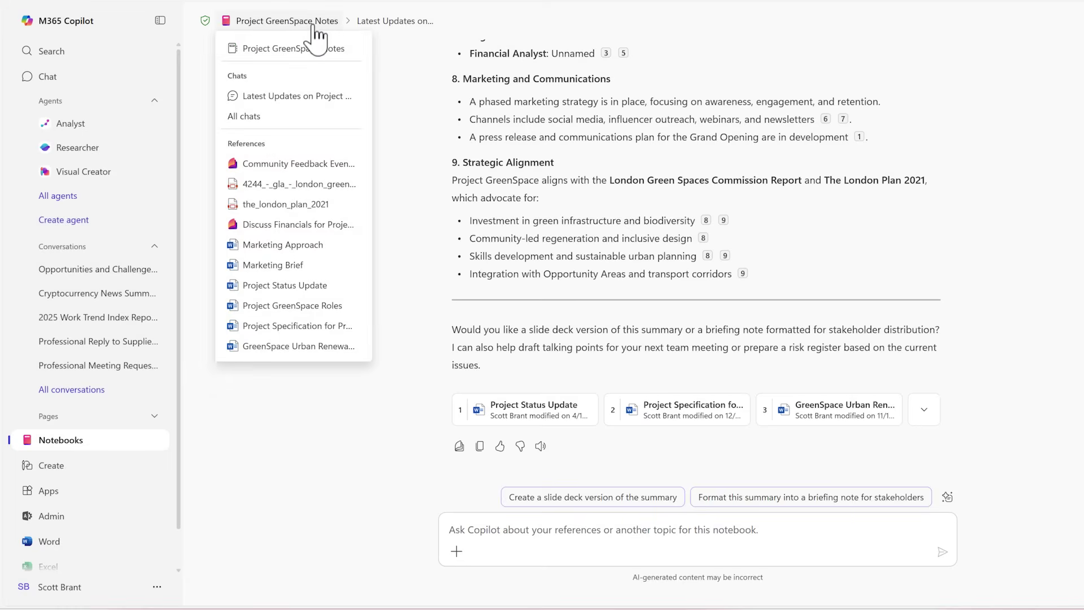
click(309, 48)
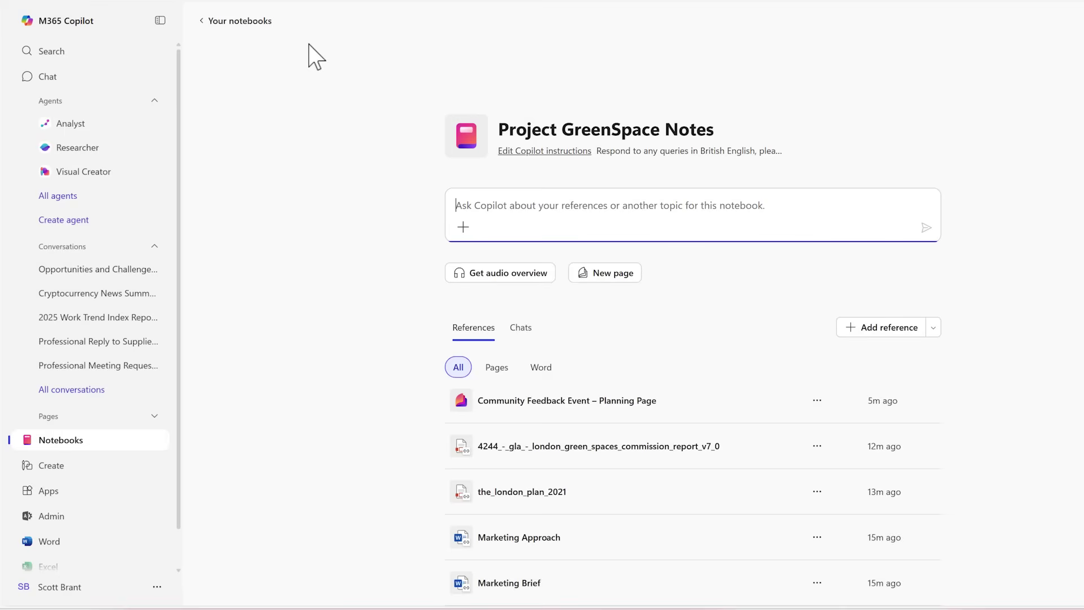
click(520, 328)
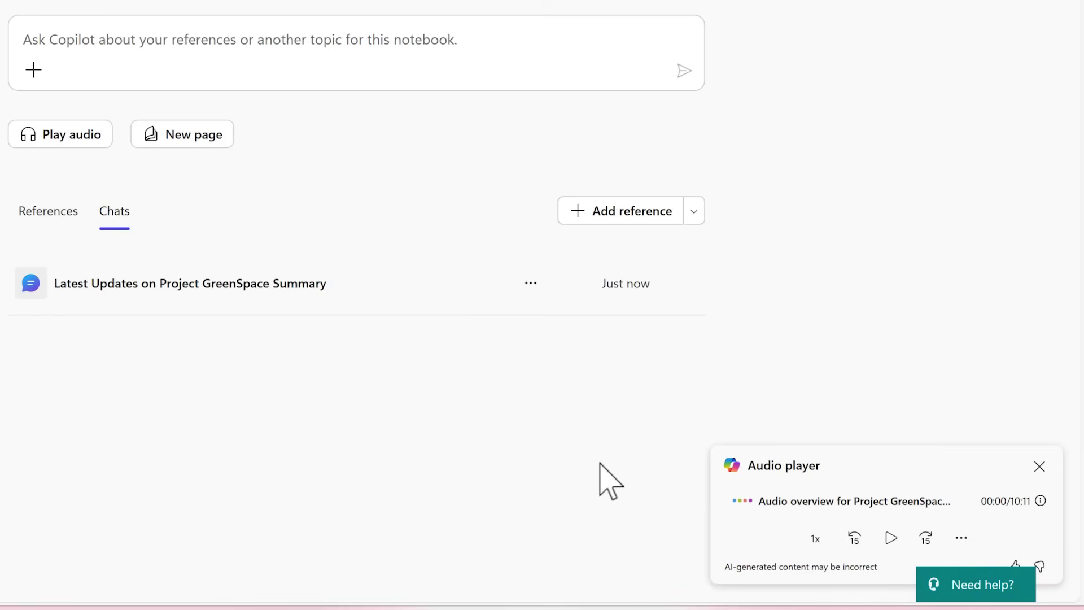
- Play the 10:11 Project GreenSpace audio overview
click(891, 537)
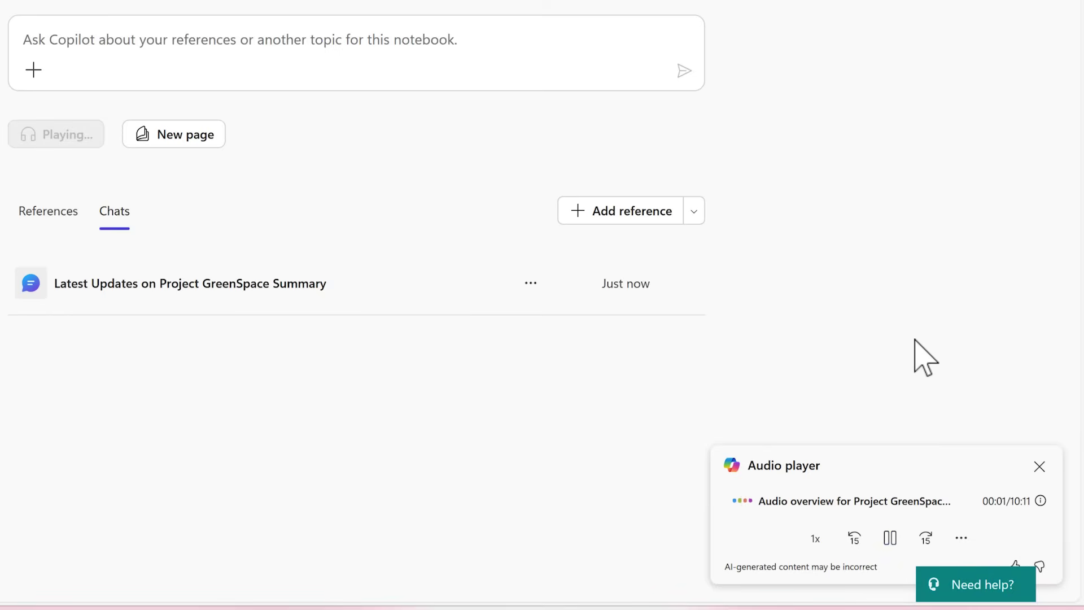